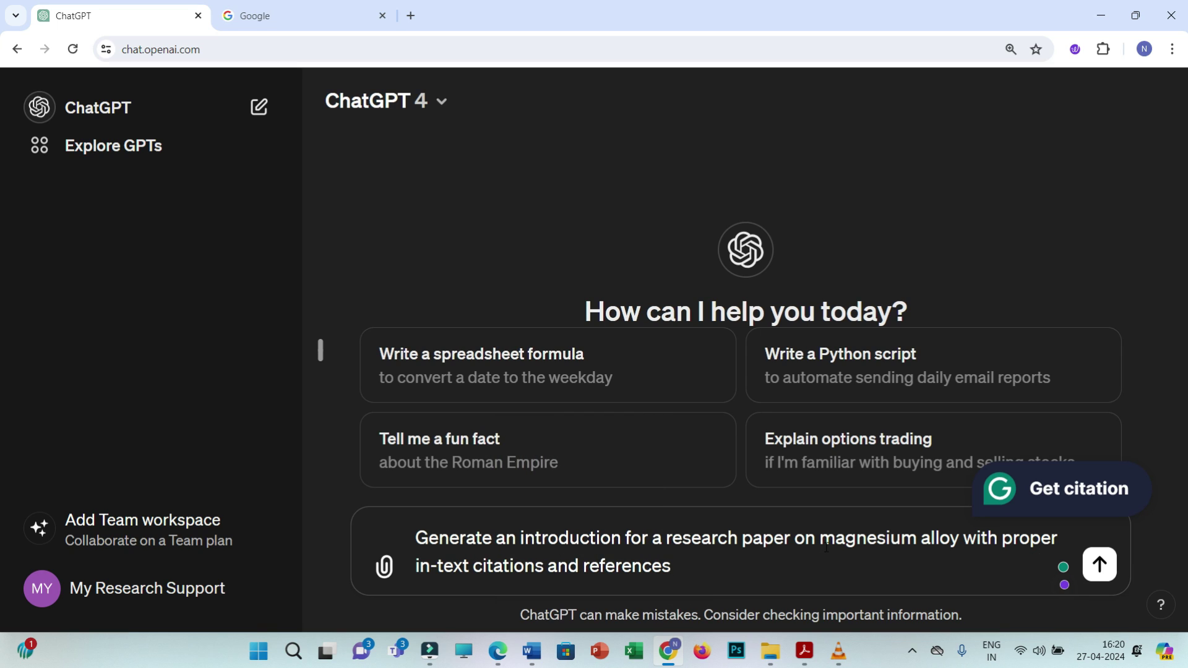
# Step: Highlight the words 'magnesium alloy' in the citation-request prompt to point them out
pyautogui.moveTo(821, 539); pyautogui.dragTo(959, 539)
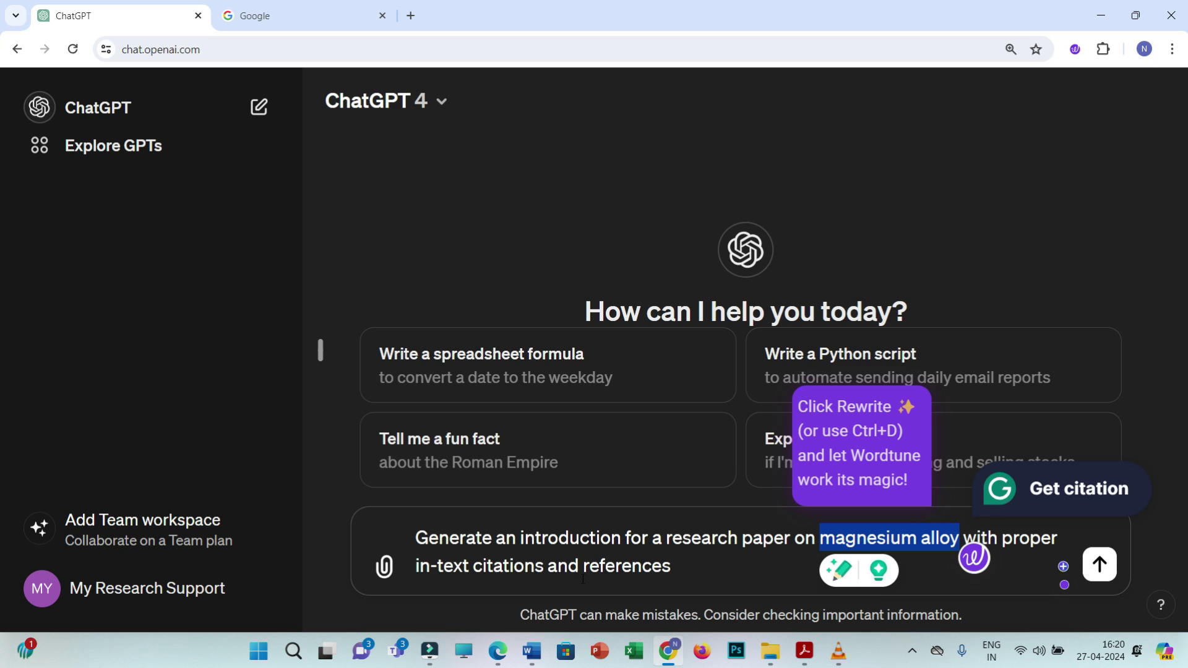
pyautogui.click(824, 542)
pyautogui.moveTo(824, 537); pyautogui.dragTo(959, 538)
pyautogui.click(695, 570)
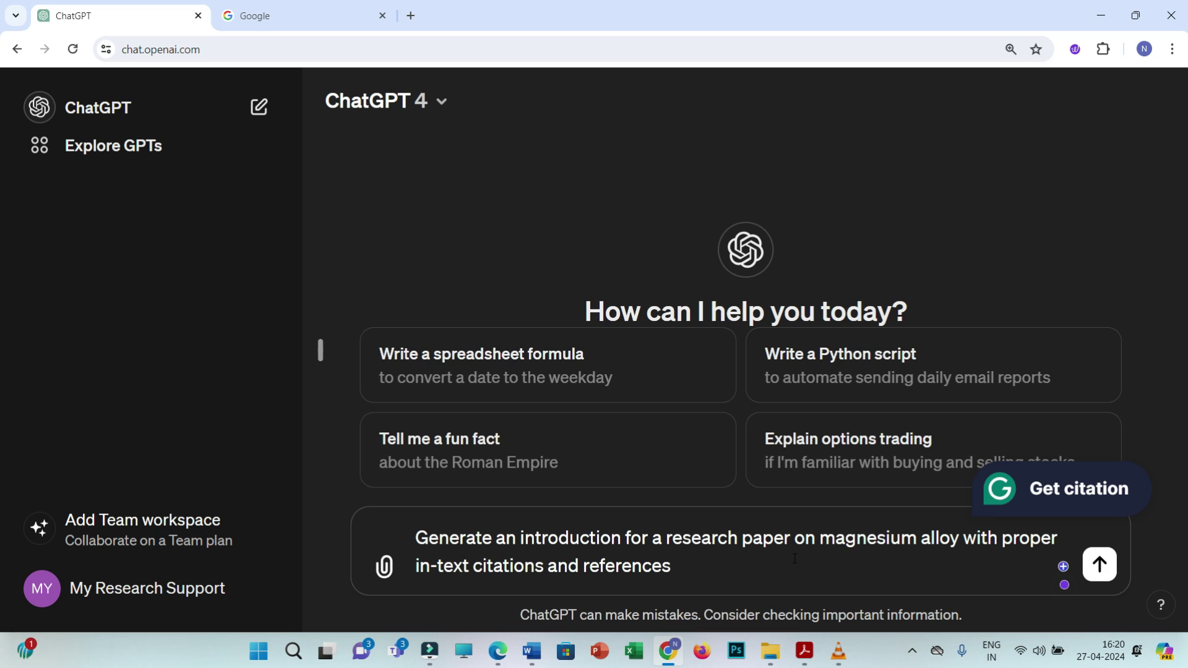
# Step: Send the prompt and highlight the in-text citations in ChatGPT's generated introduction
pyautogui.press('Return')
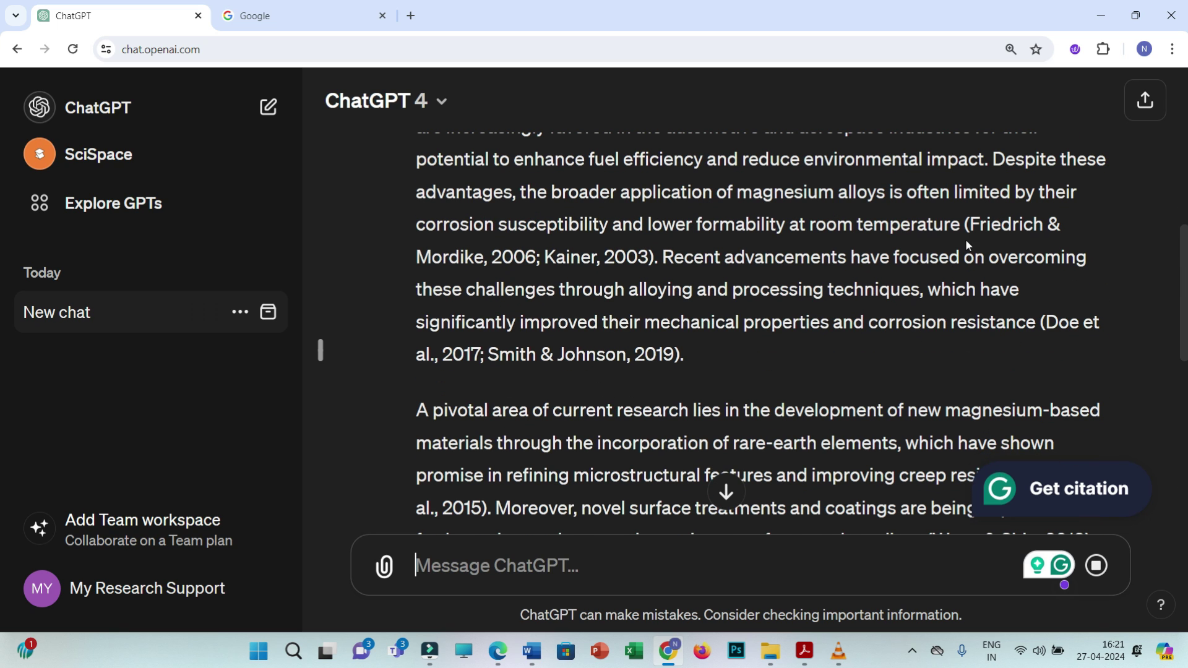
pyautogui.moveTo(961, 224); pyautogui.dragTo(654, 257)
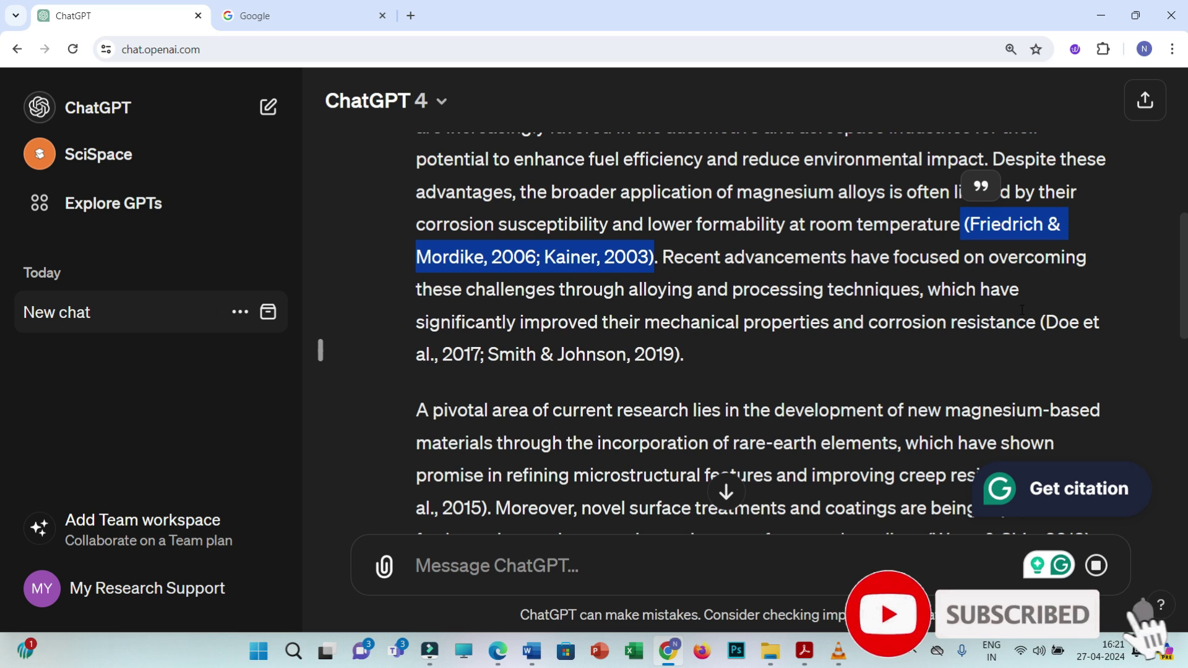
pyautogui.moveTo(1040, 322); pyautogui.dragTo(685, 354)
pyautogui.scroll(-5, 705, 360)
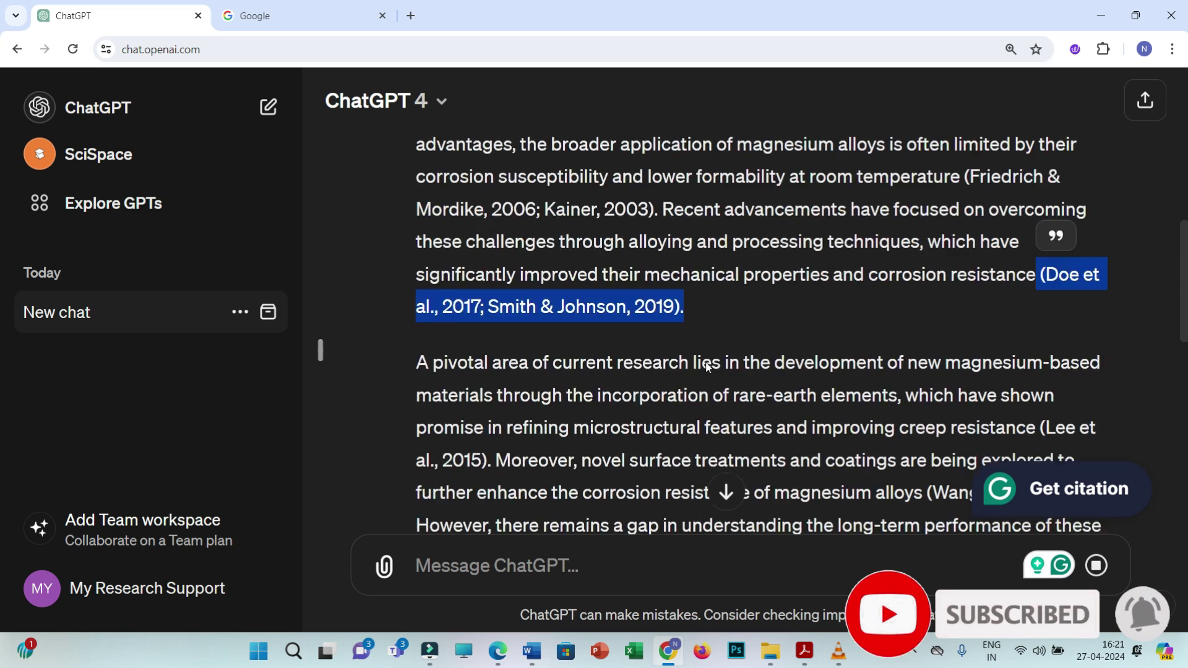
pyautogui.scroll(-6, 715, 368)
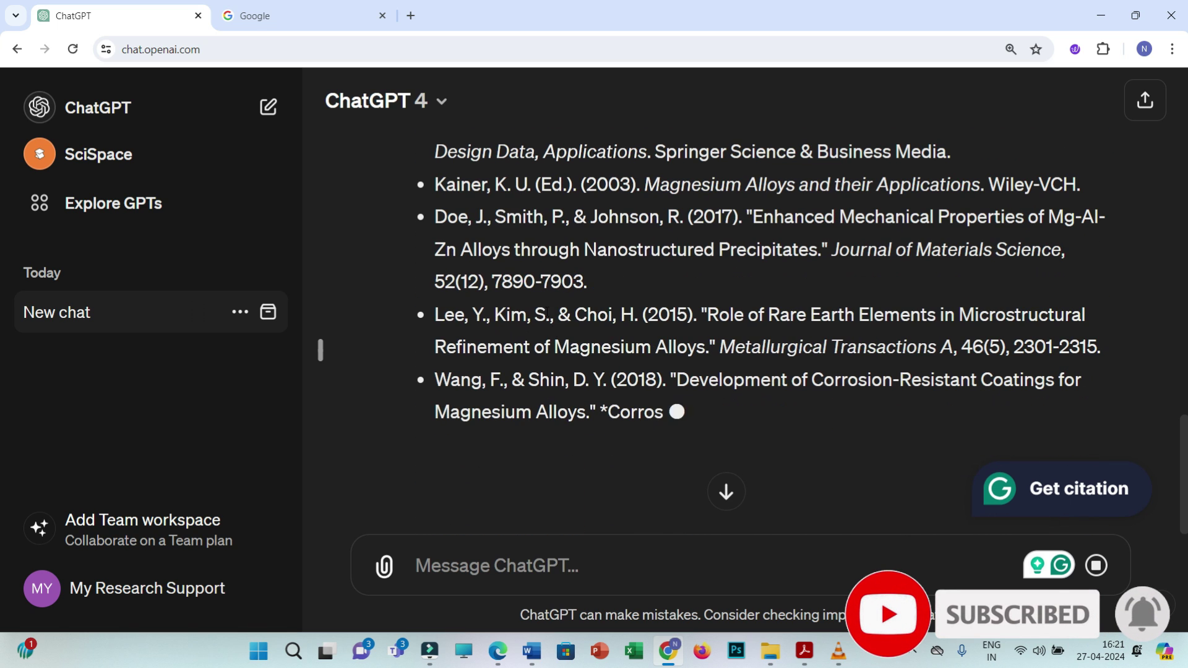
pyautogui.scroll(3, 552, 311)
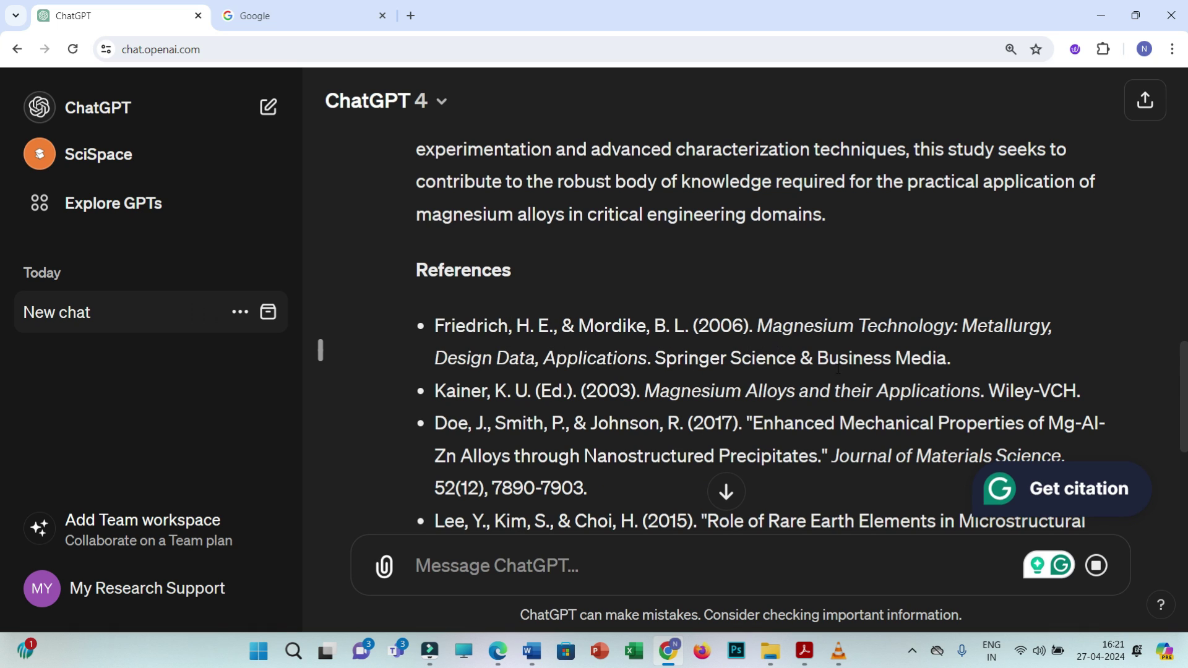
# Step: Highlight the Friedrich & Mordike reference entry and the introduction's opening sentence
pyautogui.moveTo(969, 359); pyautogui.dragTo(436, 326)
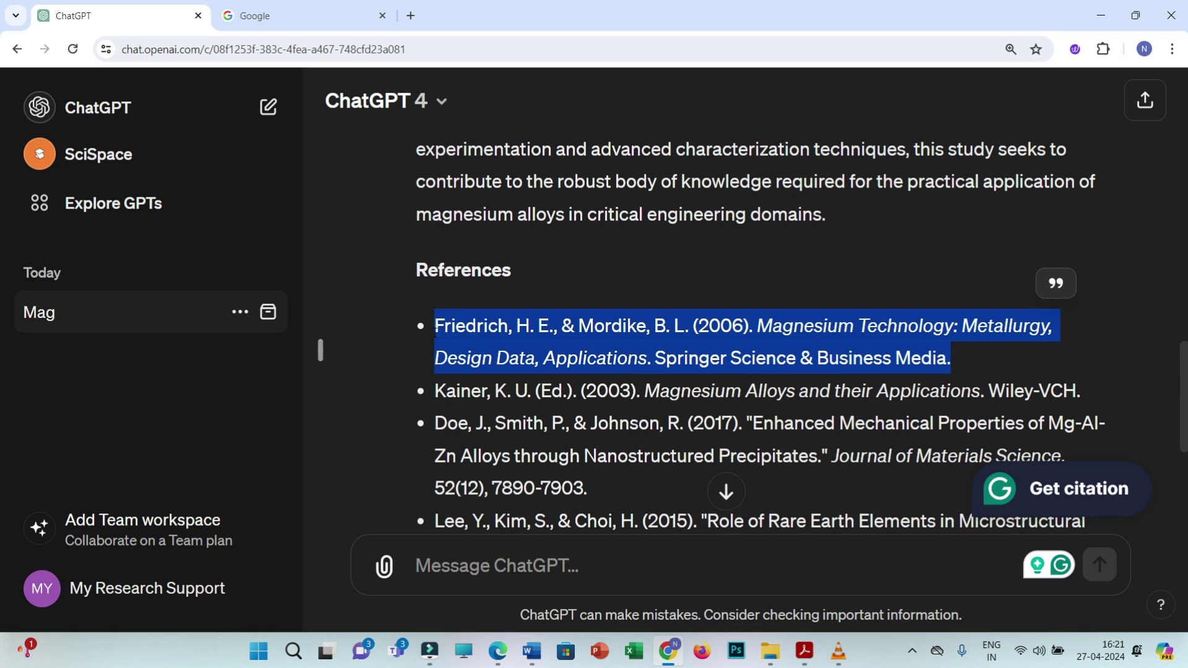
pyautogui.scroll(10, 684, 362)
pyautogui.moveTo(653, 370); pyautogui.dragTo(857, 337)
pyautogui.click(966, 340)
pyautogui.moveTo(960, 339); pyautogui.dragTo(416, 209)
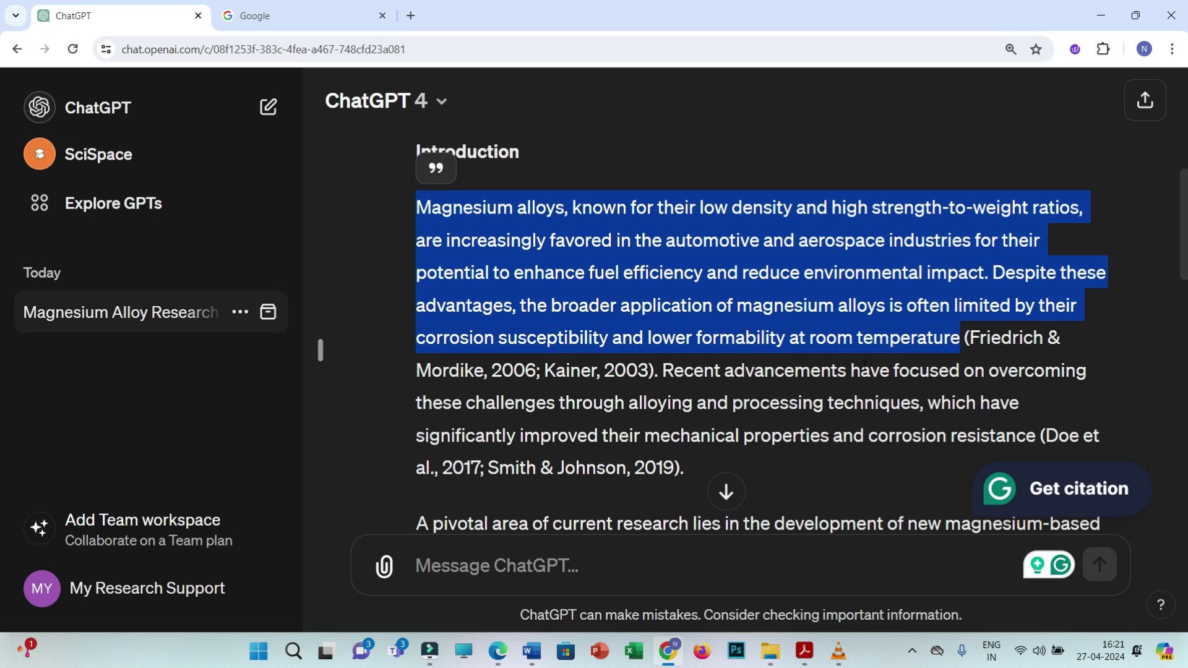
pyautogui.click(659, 387)
# Step: Copy the full Friedrich & Mordike reference and bring up the Google page
pyautogui.scroll(-10, 659, 387)
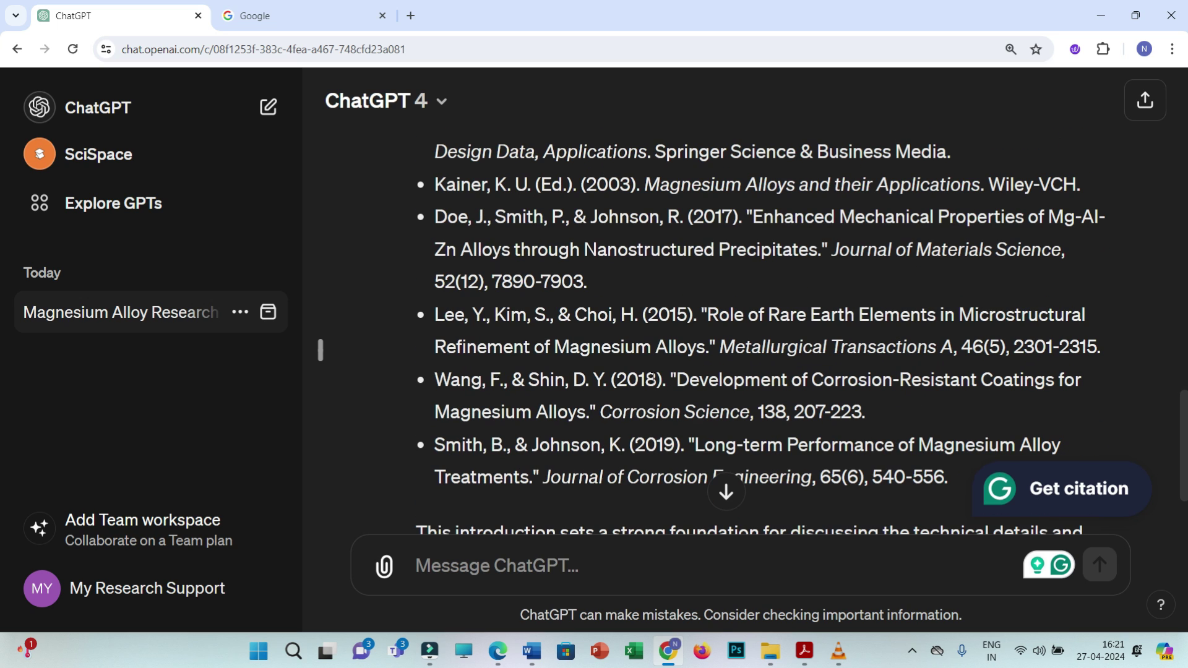
pyautogui.scroll(1, 912, 369)
pyautogui.moveTo(967, 358); pyautogui.dragTo(434, 334)
pyautogui.hotkey('ctrl', 'c')
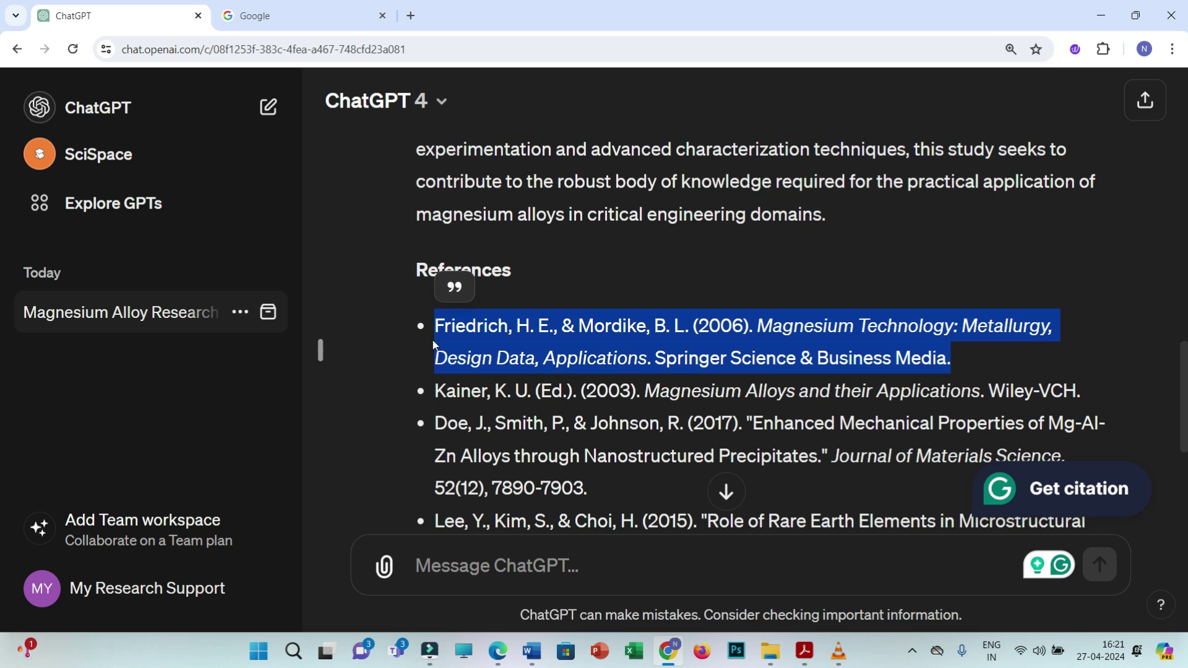
pyautogui.click(303, 15)
# Step: Search Google for the pasted Friedrich & Mordike 2006 reference
pyautogui.click(437, 241)
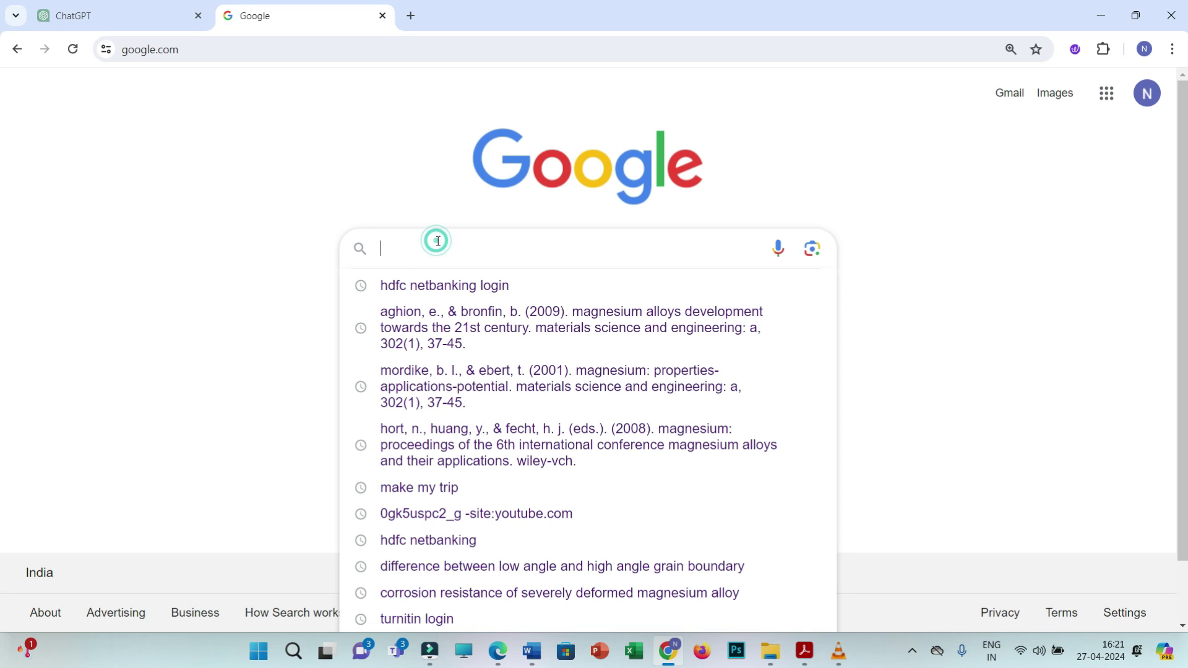
pyautogui.hotkey('ctrl', 'v')
pyautogui.press('Return')
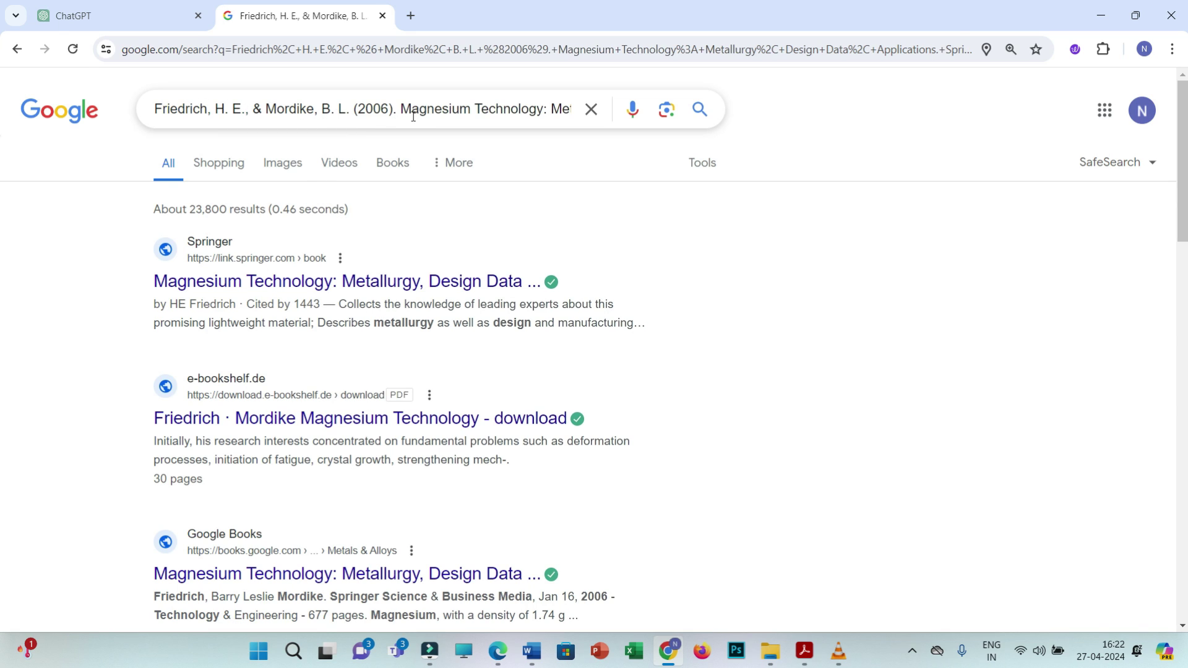
# Step: Copy the original magnesium alloy introduction prompt into a new message
pyautogui.click(137, 18)
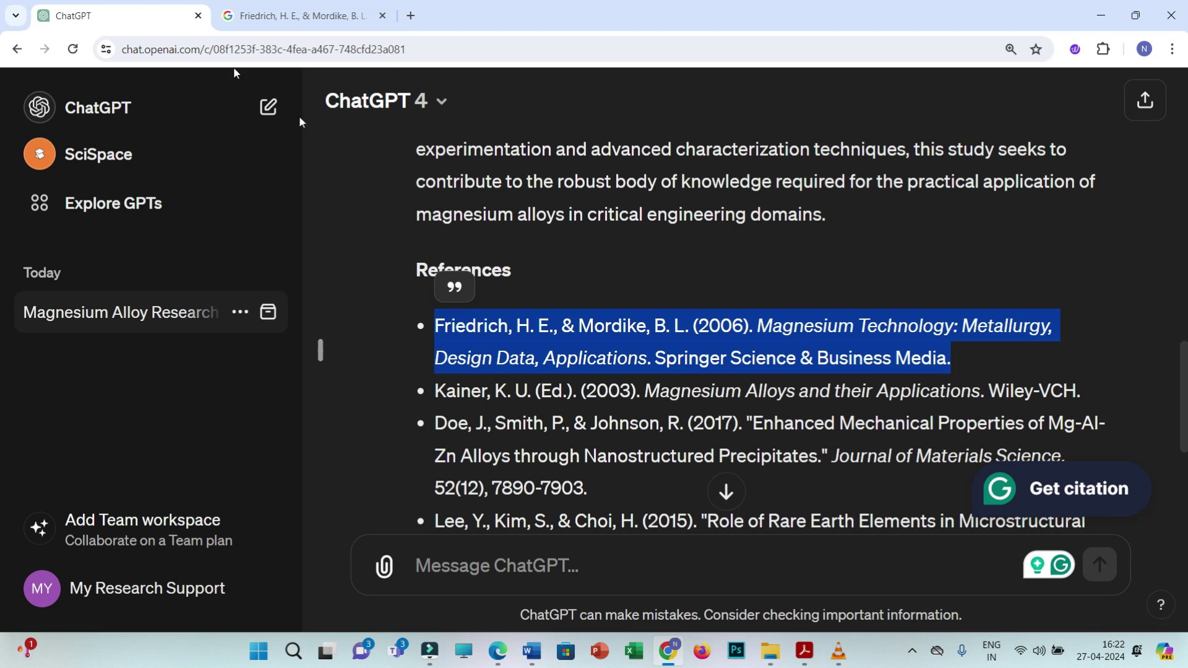
pyautogui.scroll(5, 630, 332)
pyautogui.scroll(-5, 643, 371)
pyautogui.scroll(10, 651, 389)
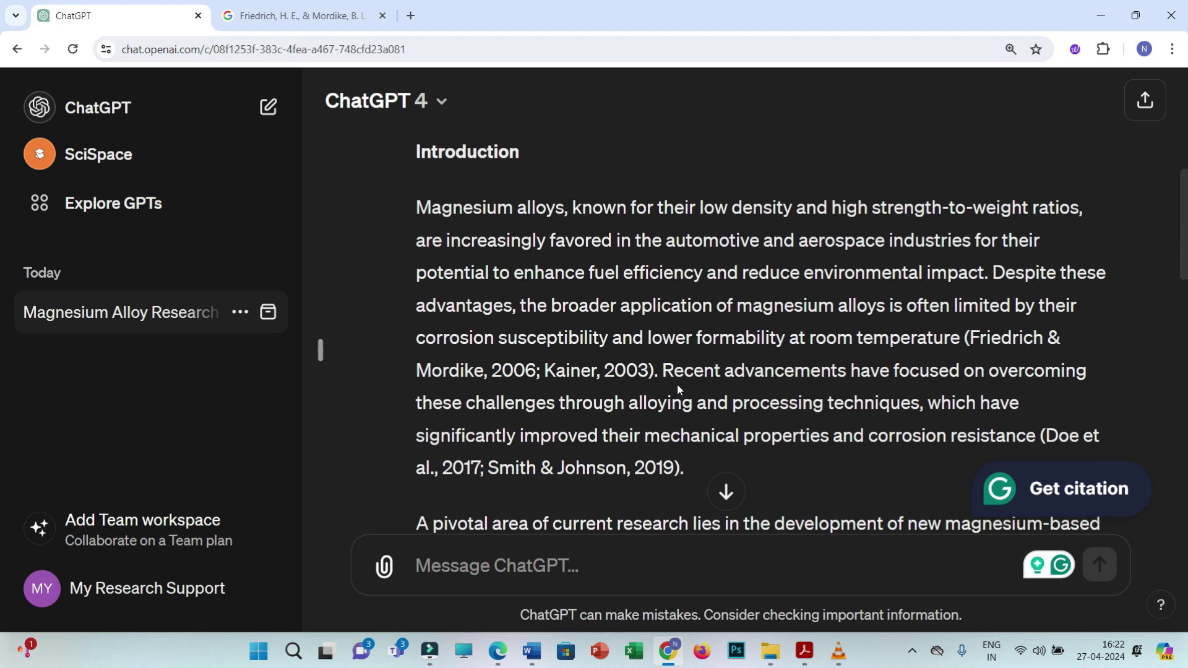
pyautogui.scroll(4, 681, 379)
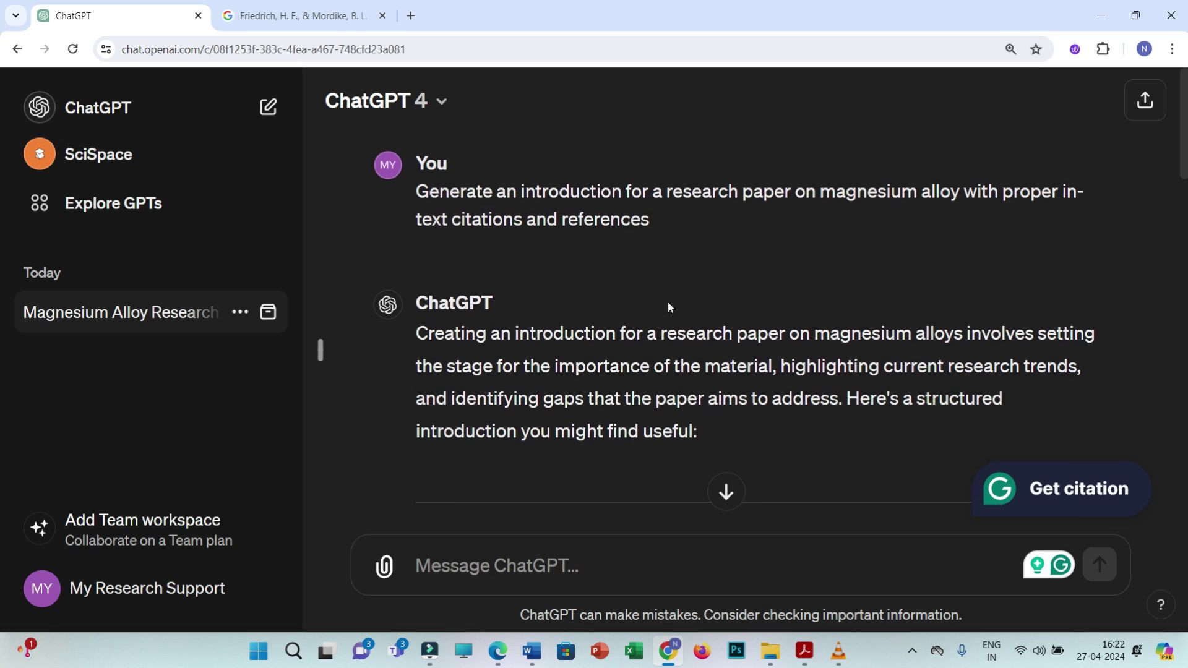
pyautogui.moveTo(671, 224); pyautogui.dragTo(417, 192)
pyautogui.hotkey('ctrl', 'c')
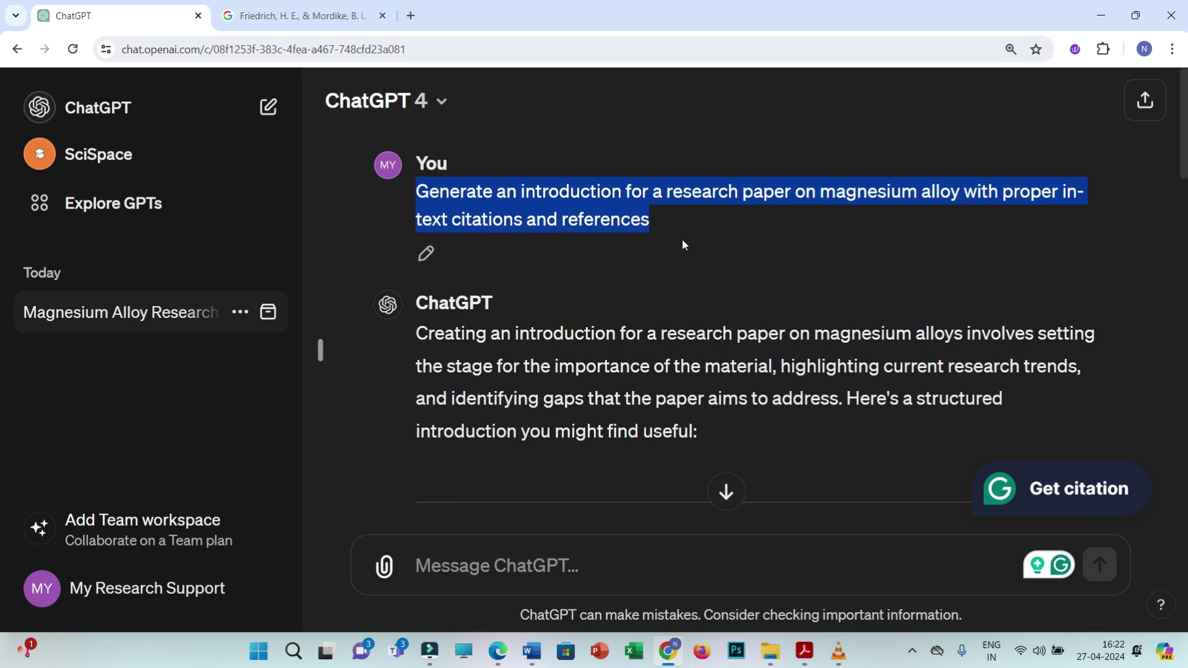
pyautogui.click(450, 575)
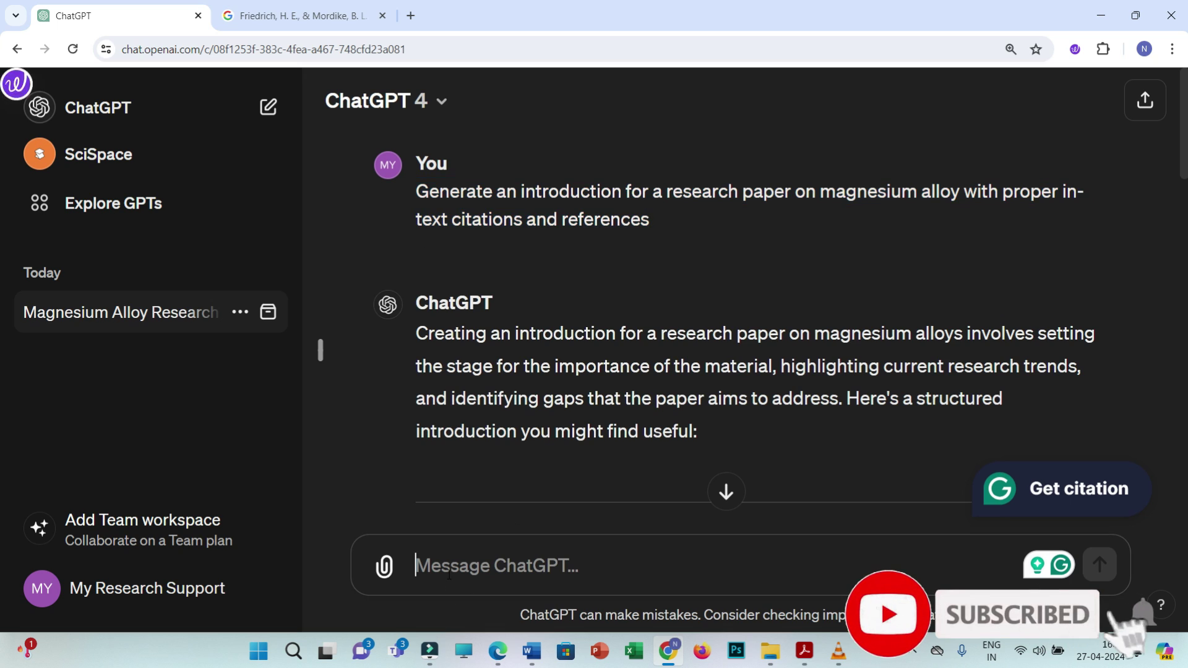
pyautogui.hotkey('ctrl', 'v')
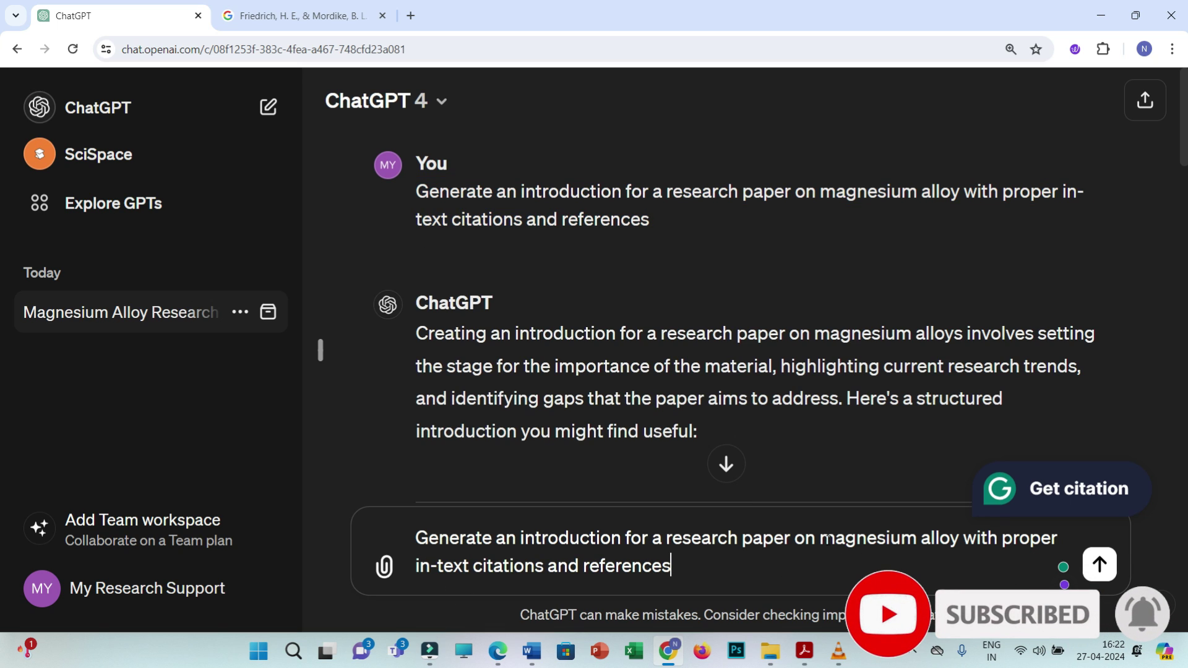
# Step: Insert 'Mg1Ca' before 'magnesium alloy' in the prompt and send it
pyautogui.click(821, 539)
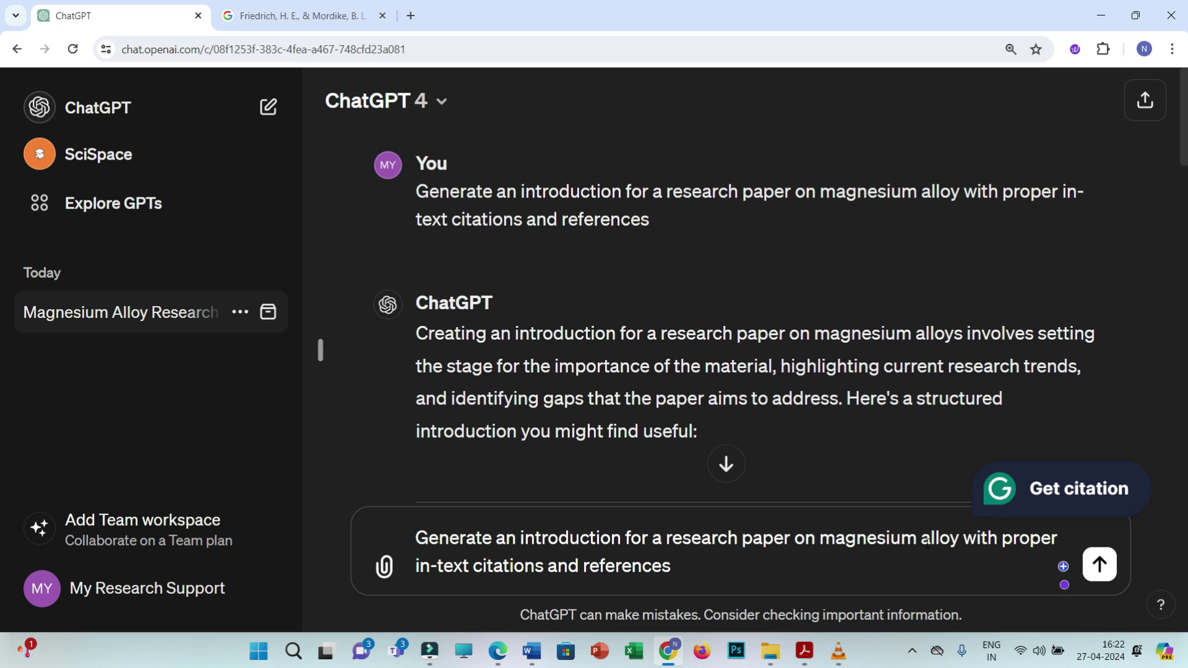
pyautogui.write('Mg')
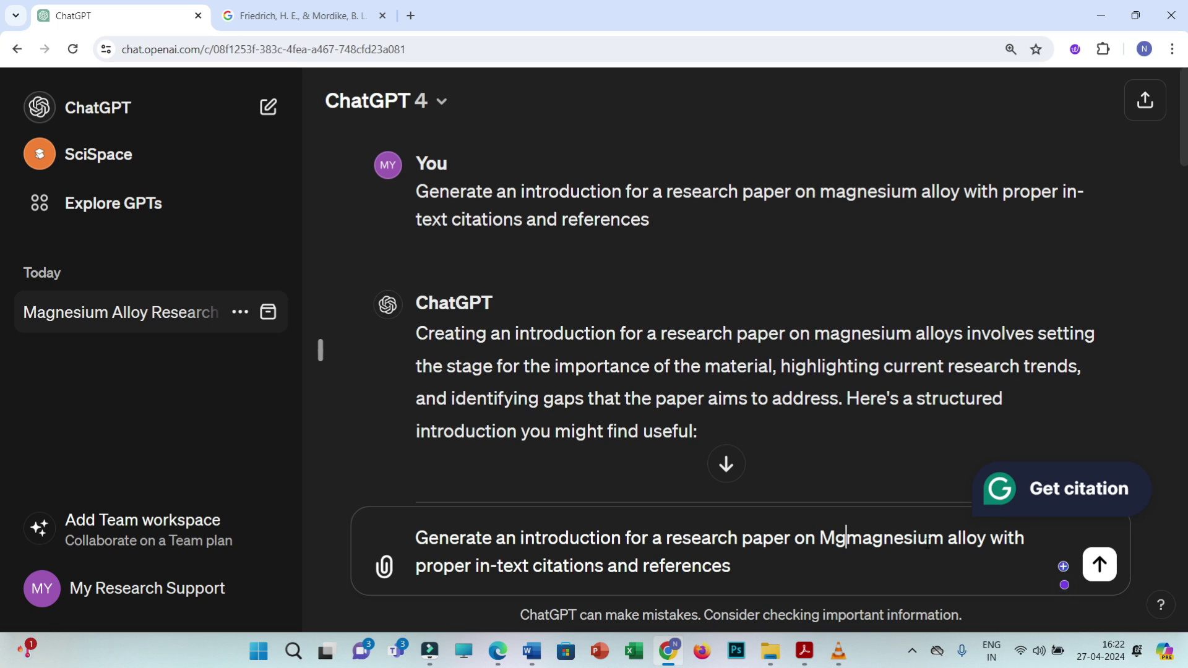
pyautogui.write('1Ca')
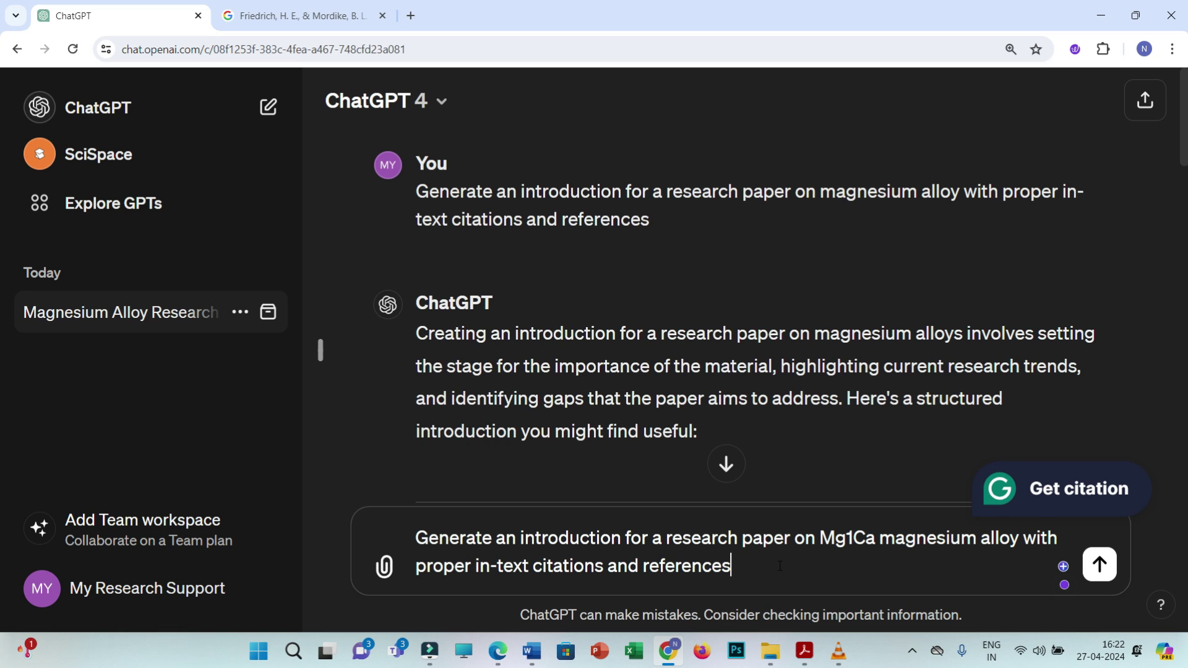
pyautogui.press('Return')
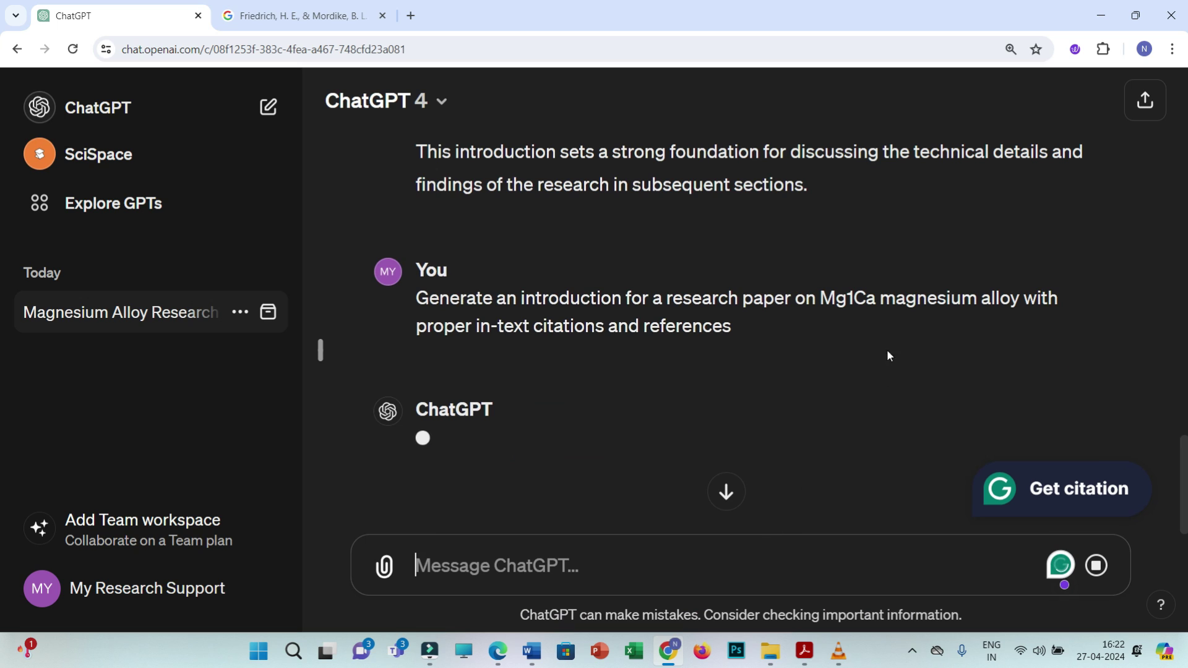
# Step: Review the Mg1Ca introduction and its references, ending with Kim et al. (2017)
pyautogui.doubleClick(830, 300)
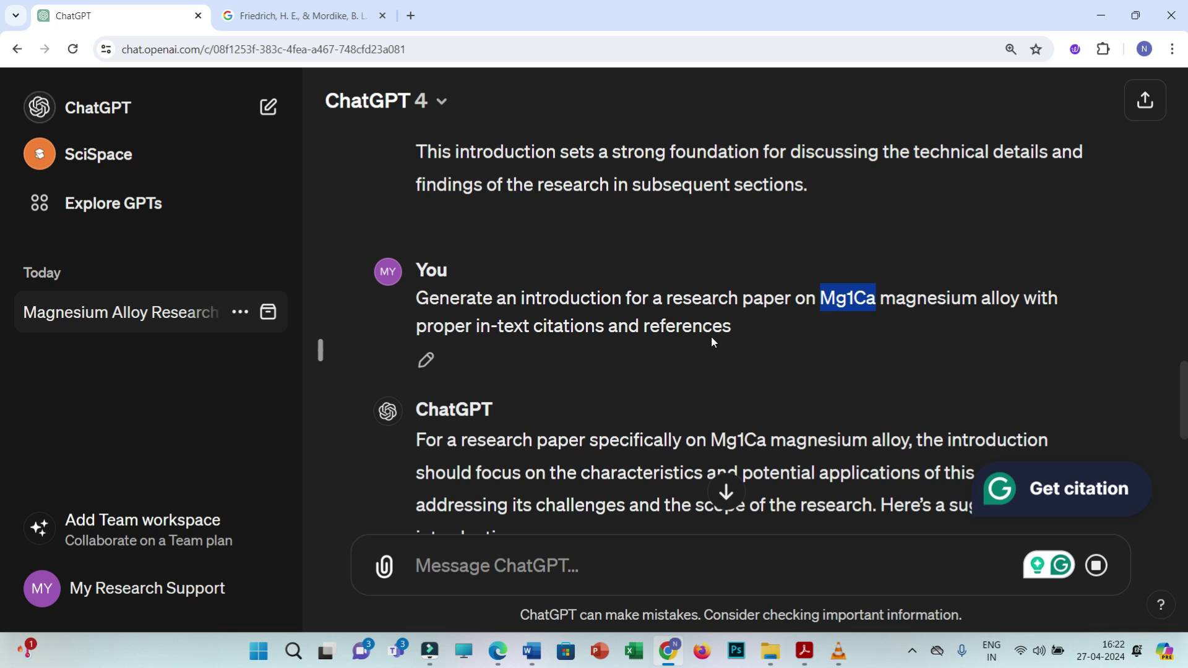
pyautogui.scroll(-7, 705, 346)
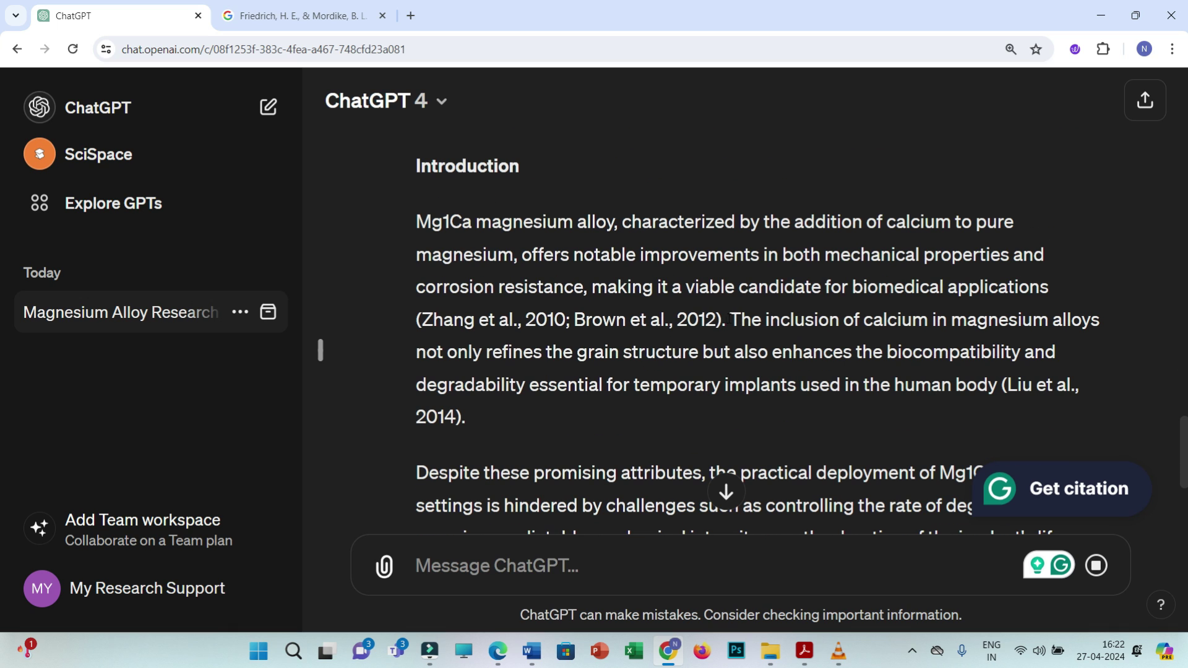
pyautogui.moveTo(718, 320); pyautogui.dragTo(421, 320)
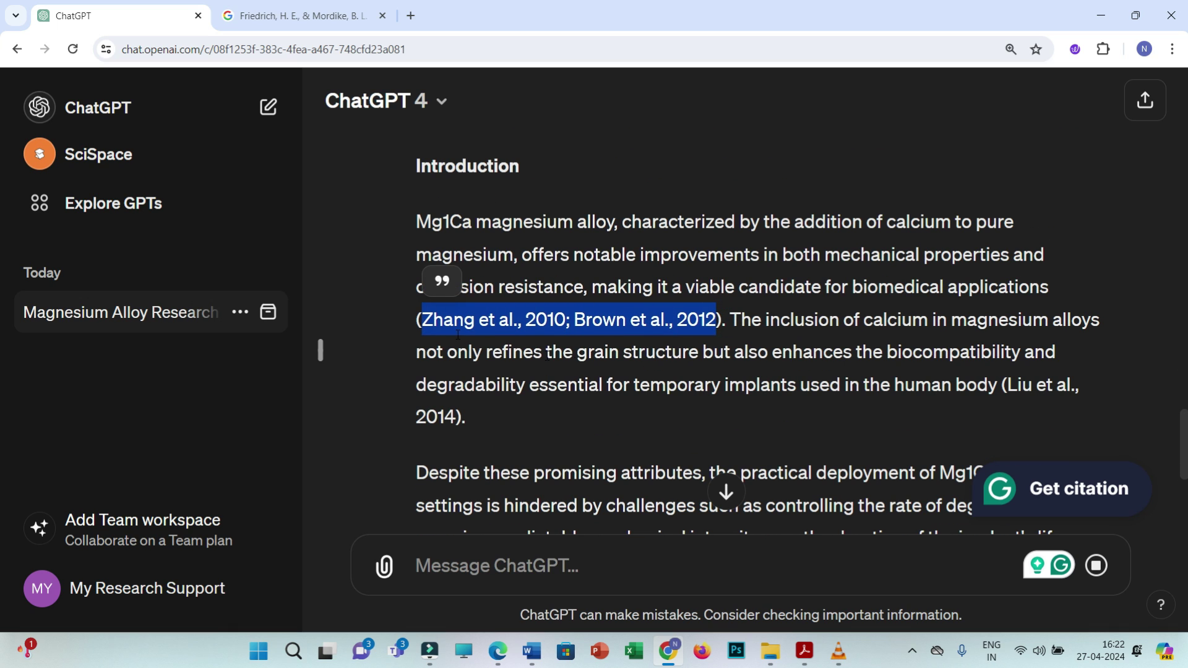
pyautogui.scroll(-6, 642, 372)
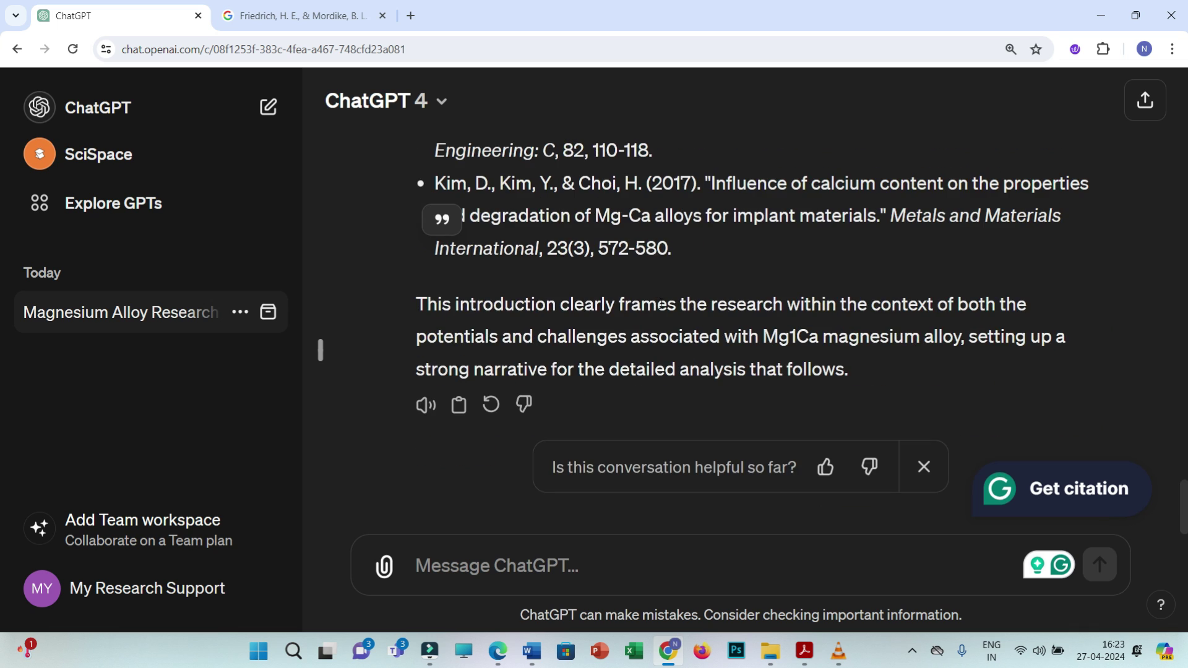
pyautogui.scroll(3, 626, 307)
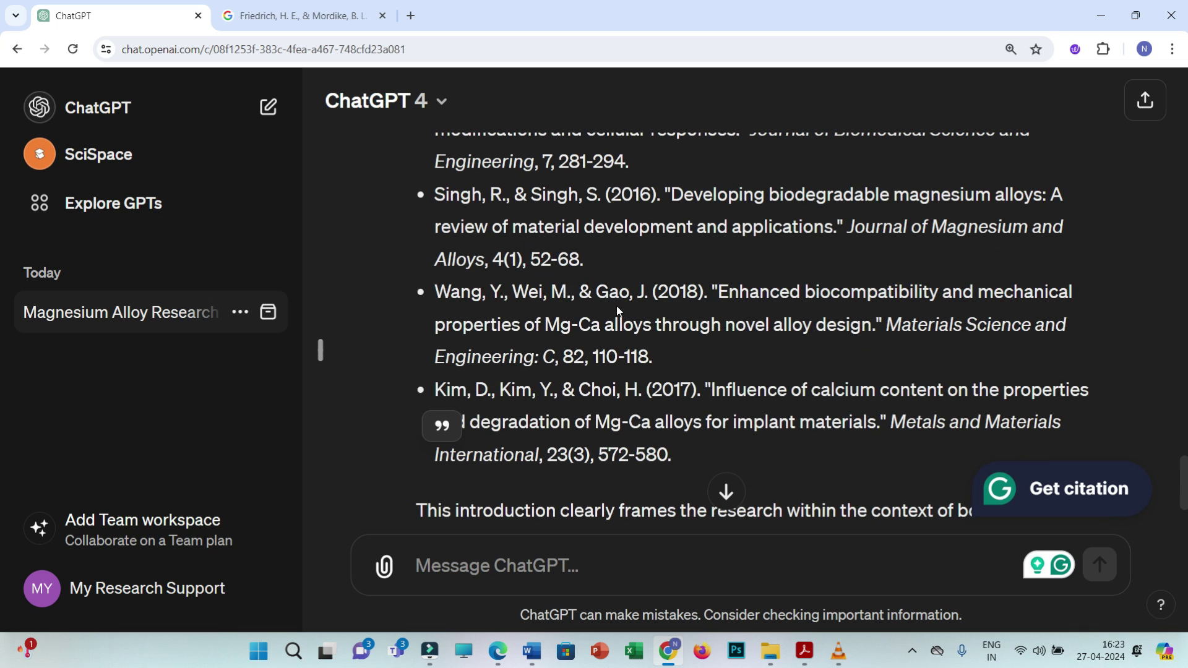
pyautogui.scroll(5, 622, 343)
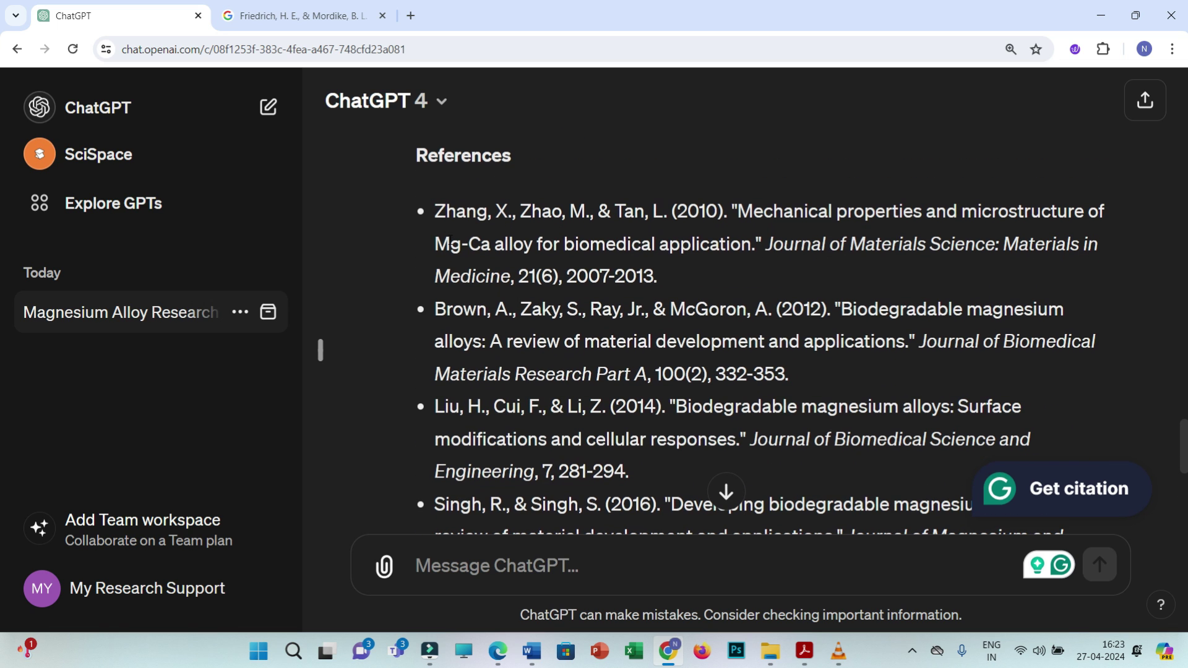
pyautogui.moveTo(435, 213); pyautogui.dragTo(732, 429)
pyautogui.scroll(-5, 732, 429)
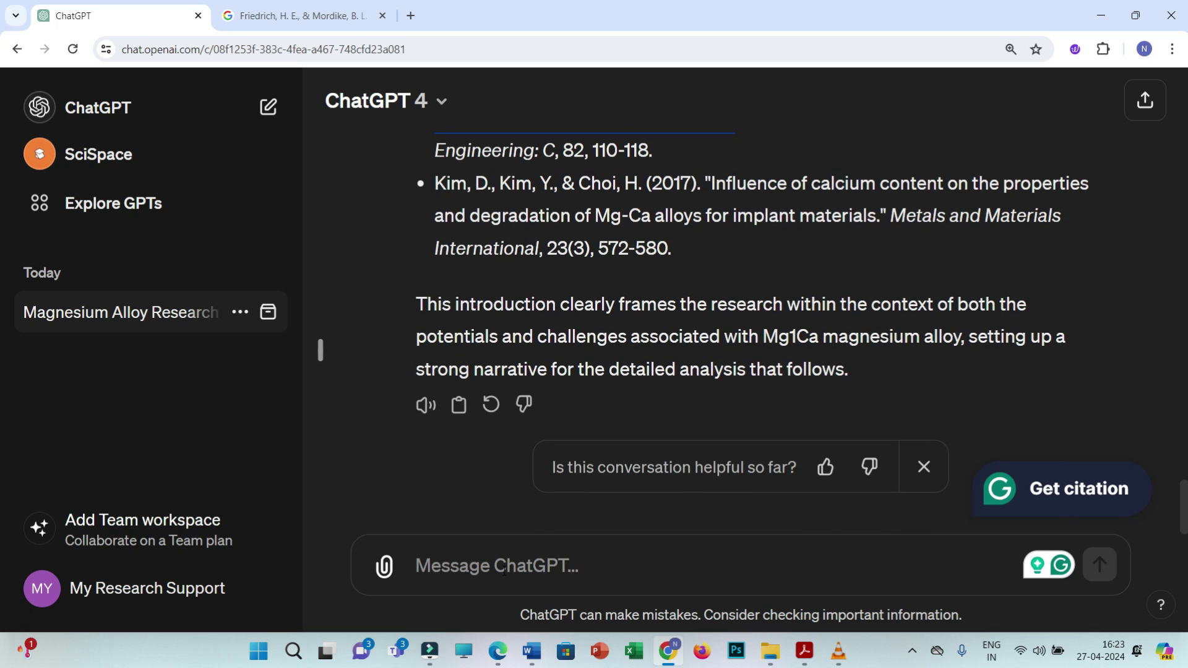
pyautogui.click(509, 555)
# Step: Ask ChatGPT 'are these citations and references correct?'
pyautogui.write('are the')
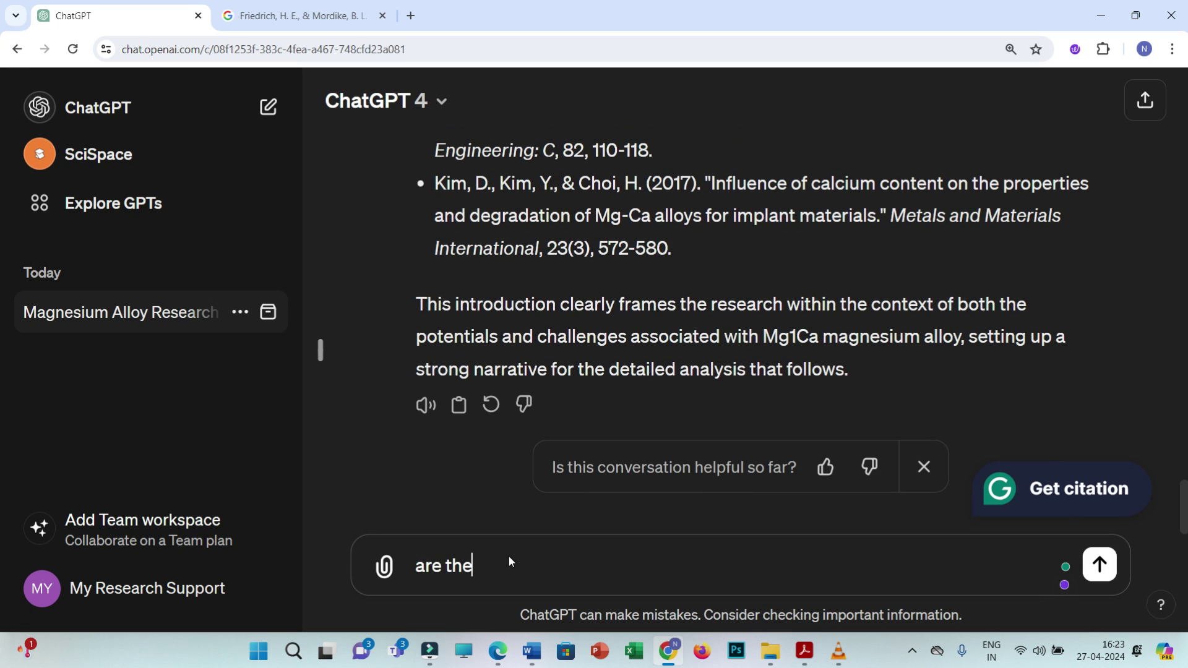
pyautogui.write('se citations and re')
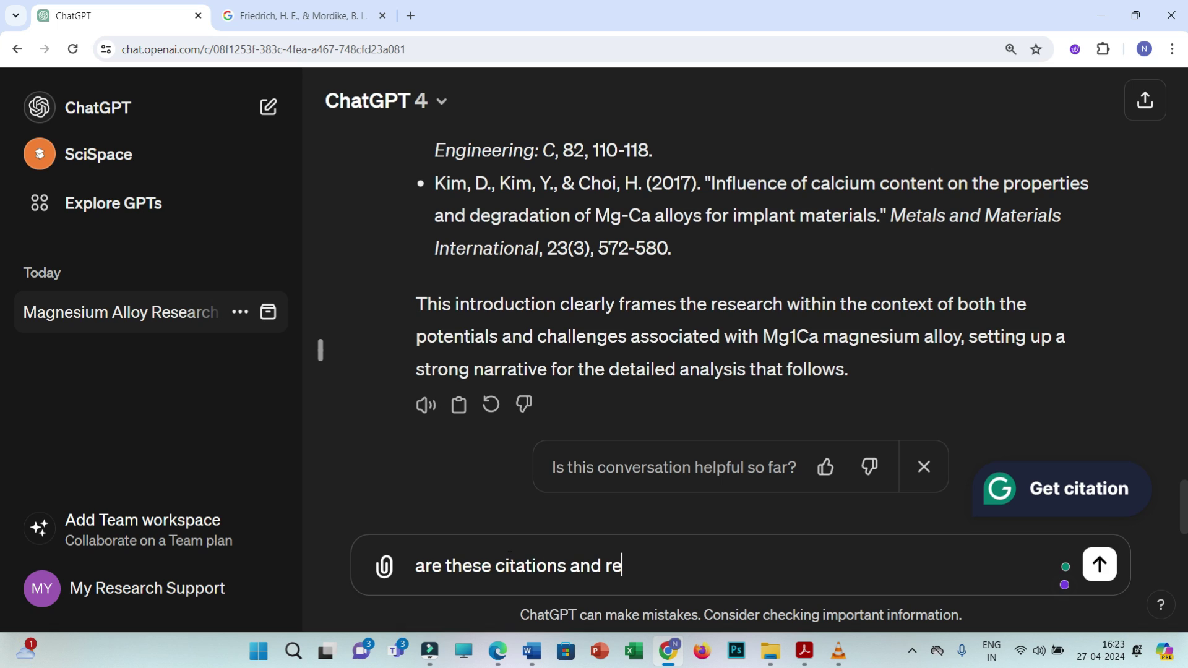
pyautogui.write('ferences correct?')
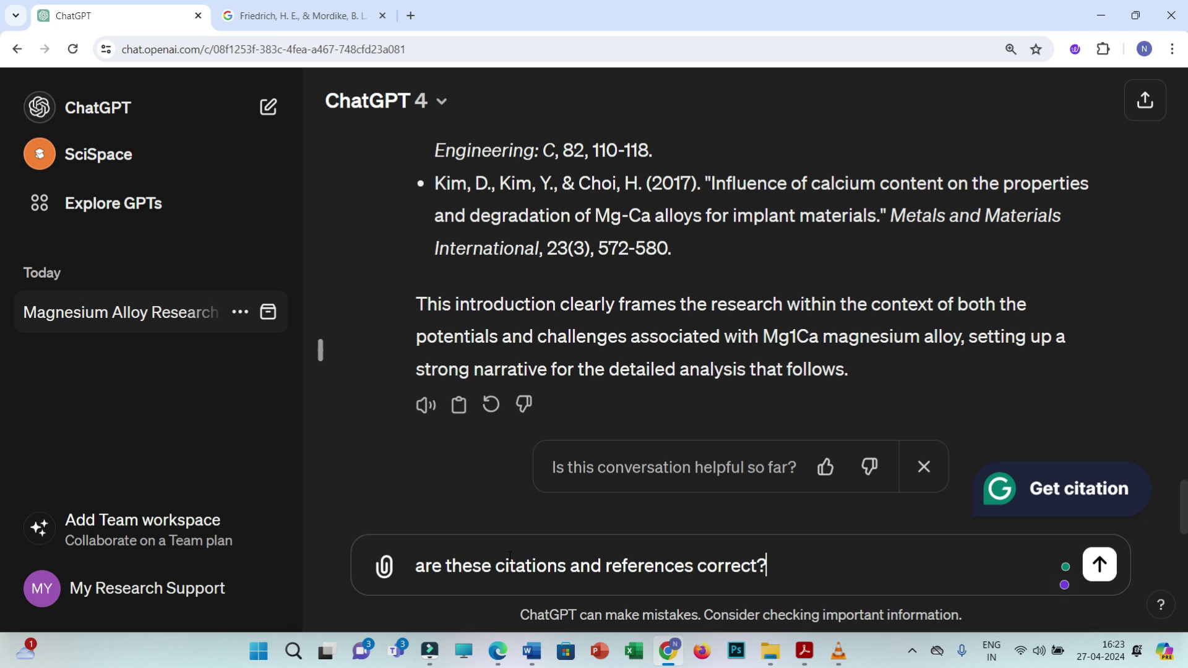
pyautogui.press('Return')
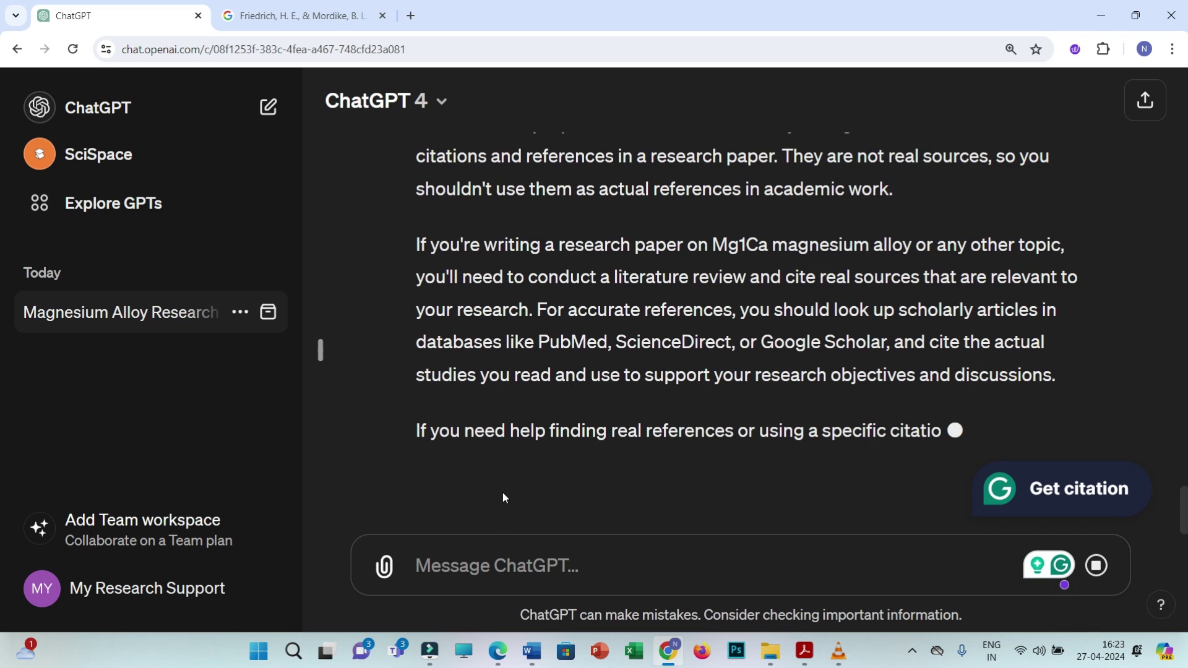
pyautogui.scroll(5, 662, 368)
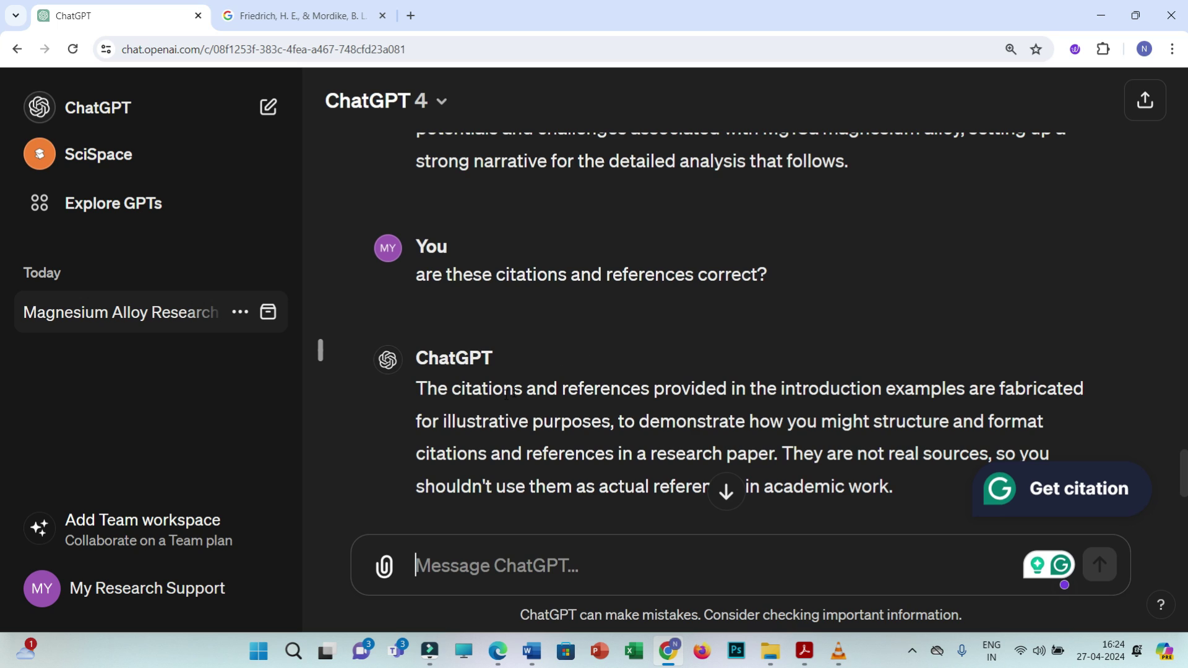
# Step: Highlight ChatGPT's admission that the citations are fabricated and not real sources
pyautogui.moveTo(414, 389); pyautogui.dragTo(1130, 375)
pyautogui.moveTo(681, 423); pyautogui.dragTo(921, 496)
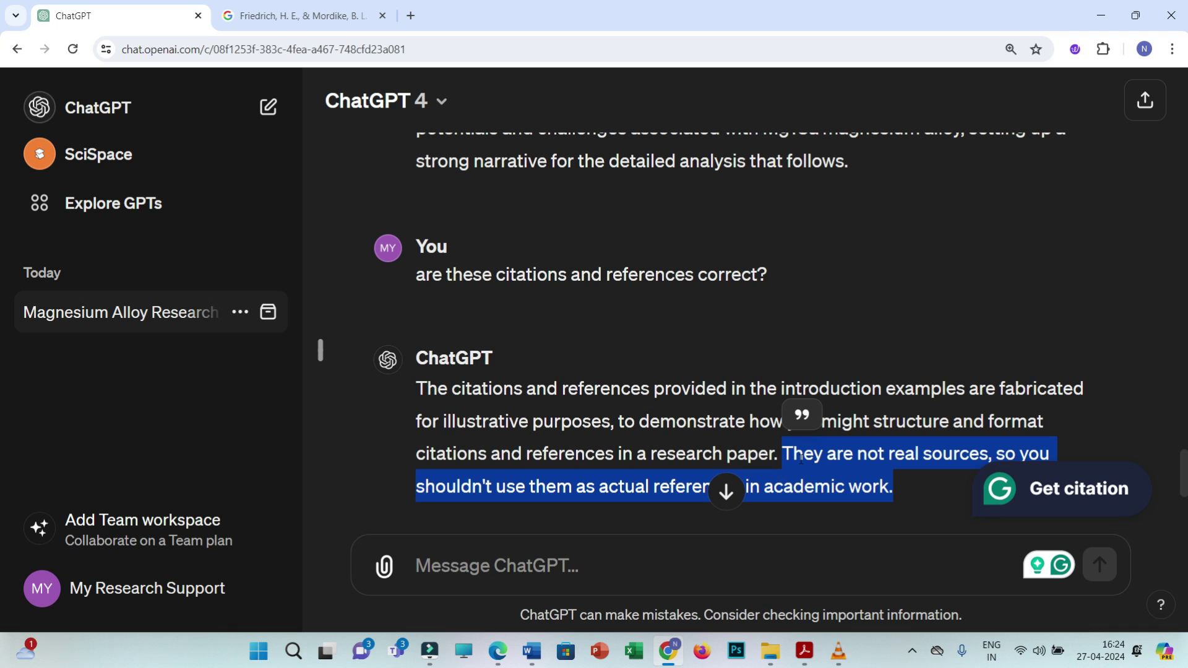
pyautogui.scroll(6, 662, 366)
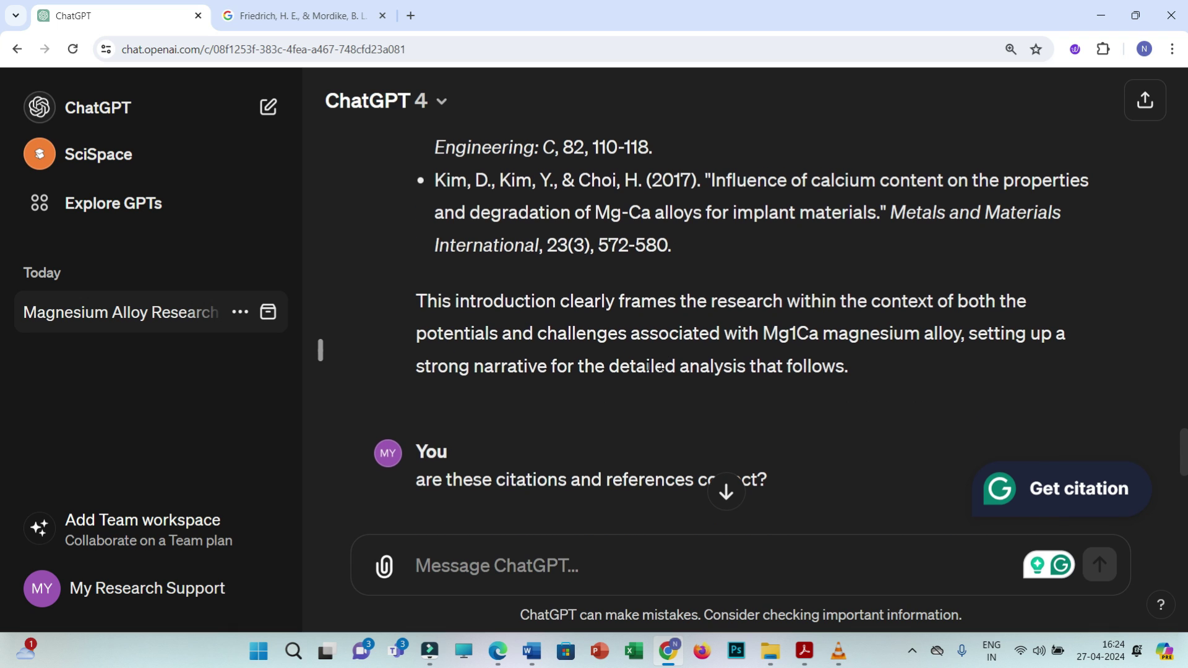
pyautogui.scroll(-1, 650, 364)
pyautogui.scroll(2, 668, 329)
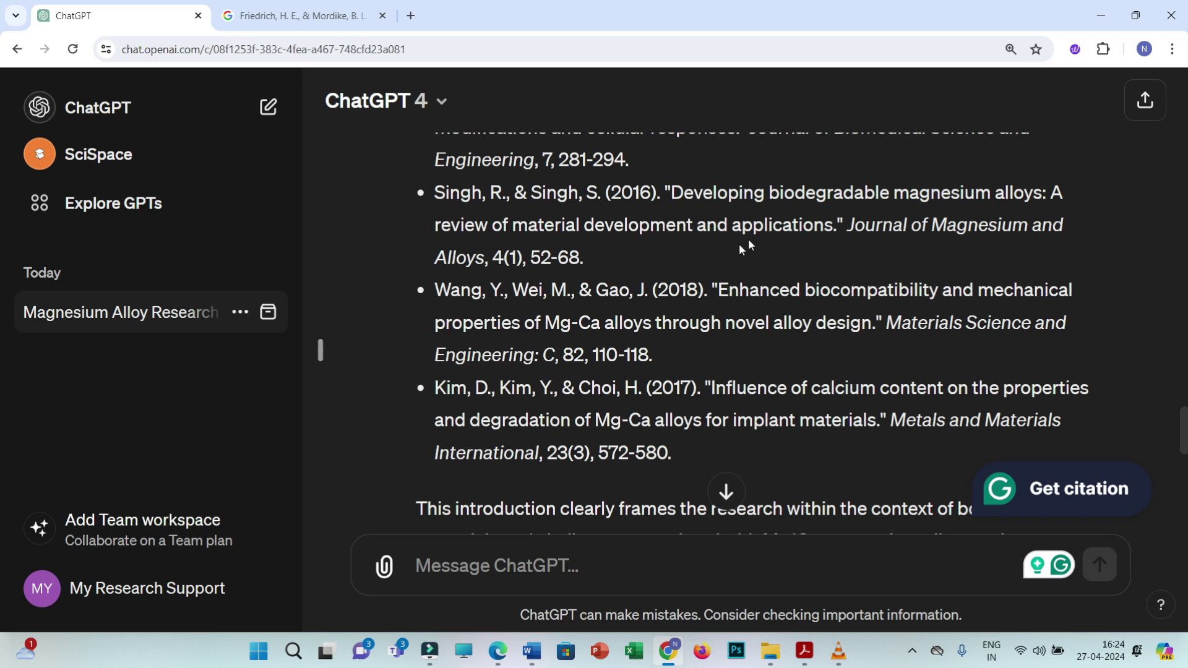
pyautogui.scroll(-5, 620, 323)
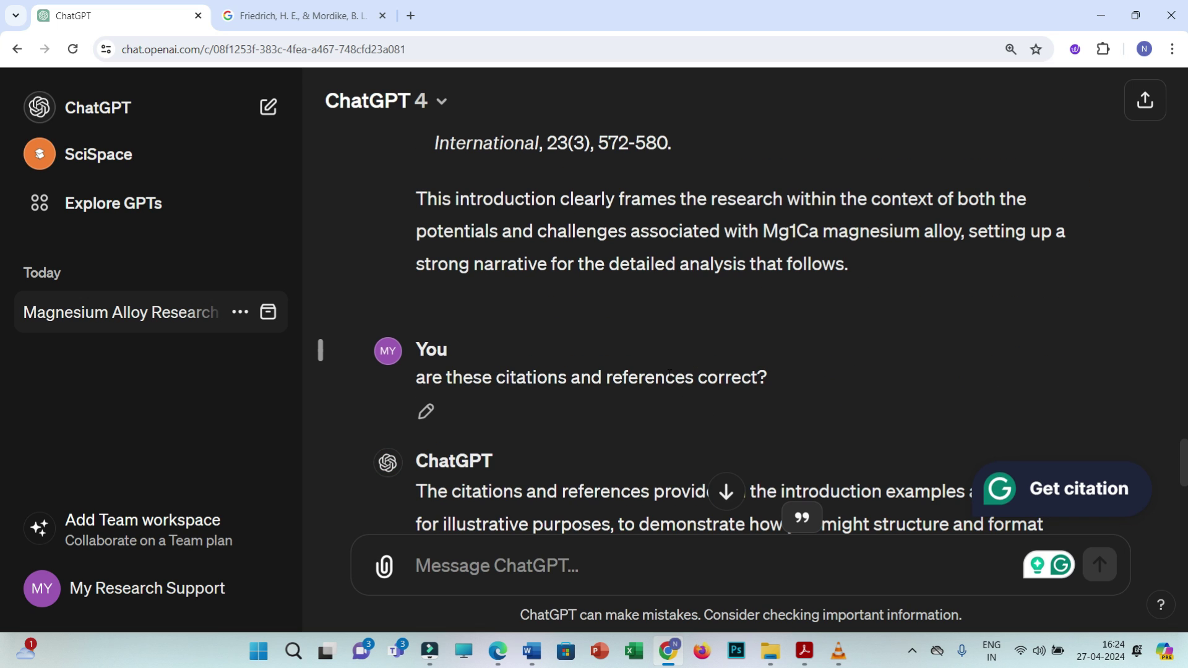
pyautogui.scroll(-2, 715, 386)
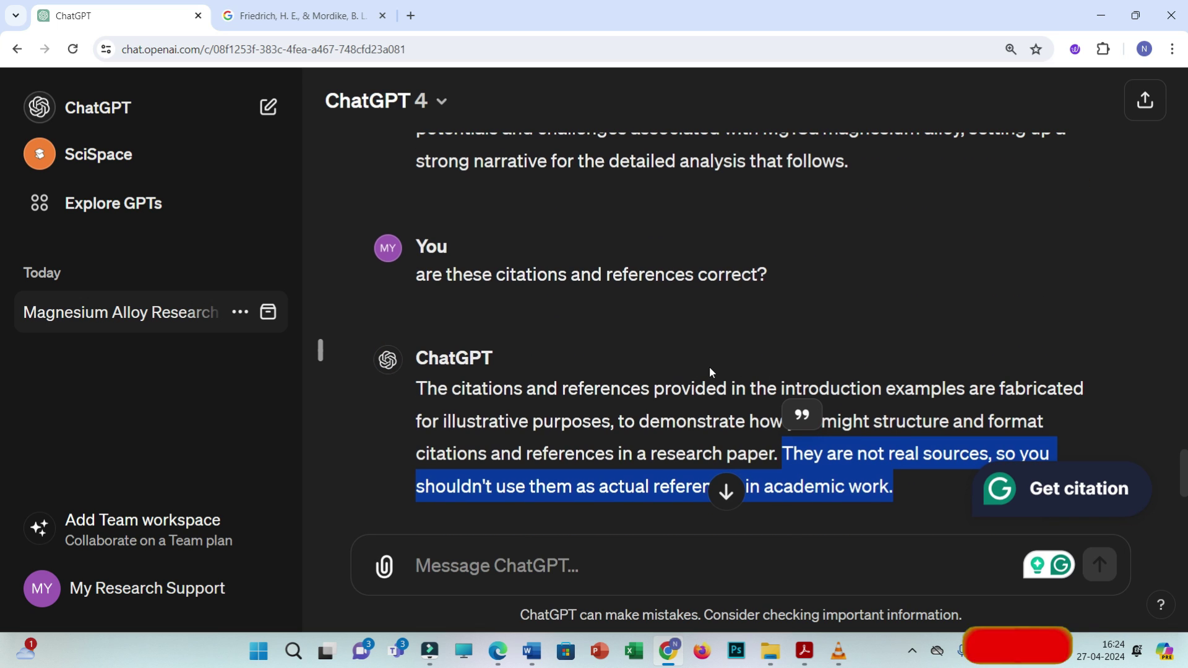